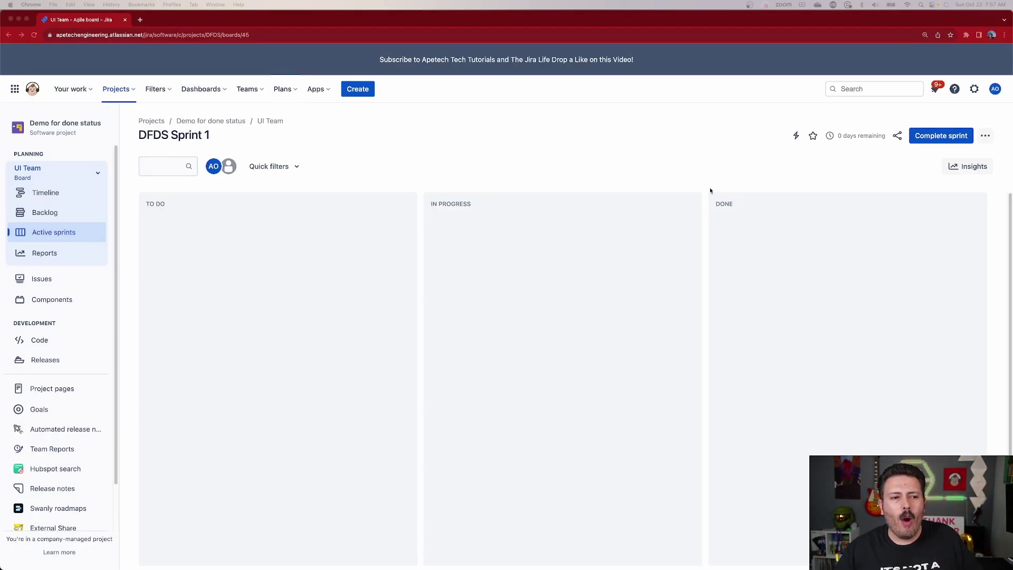
- Create a Bug issue in Demo for done status with summary 'This is something cool'
click(353, 90)
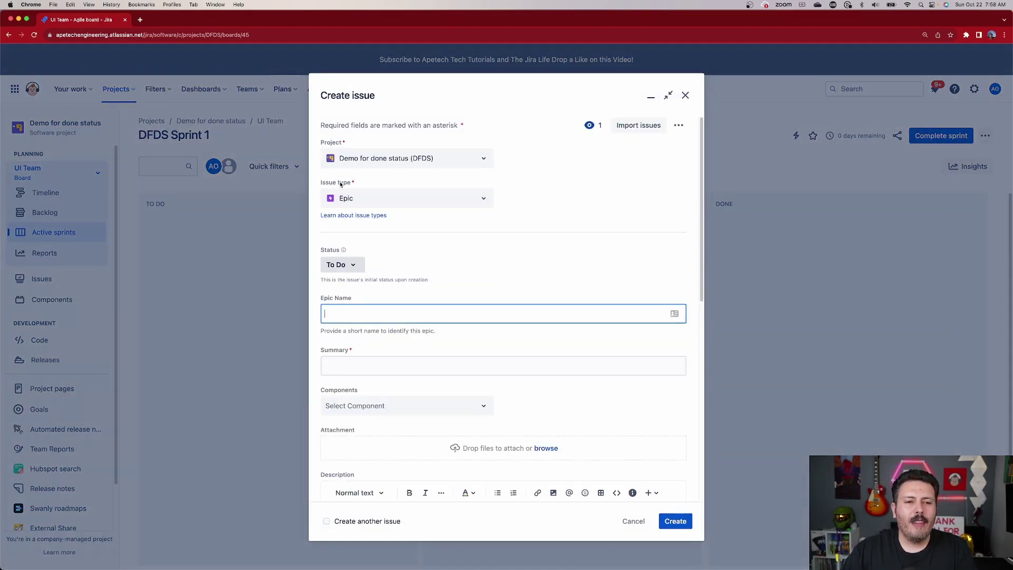
click(366, 202)
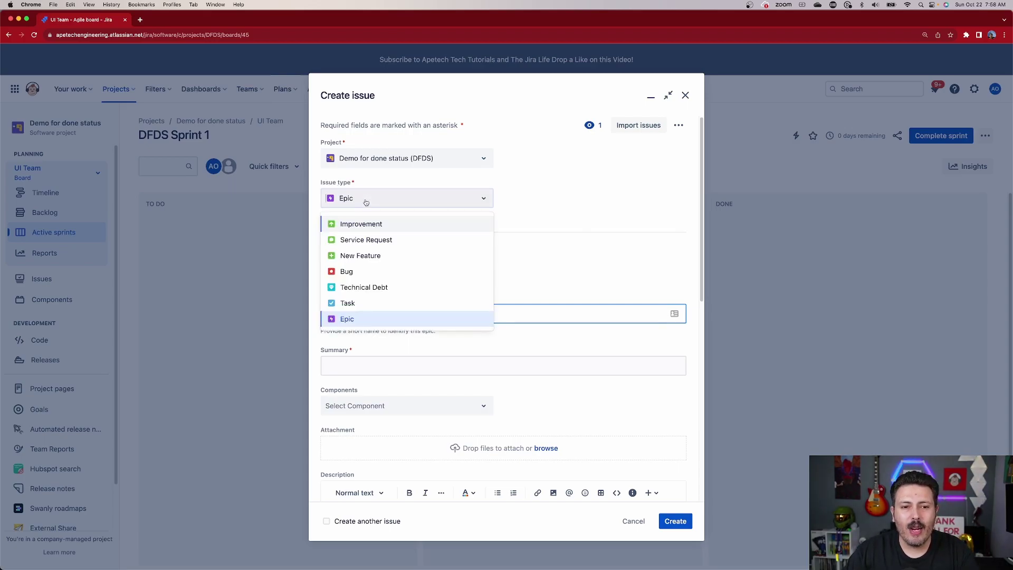
click(401, 272)
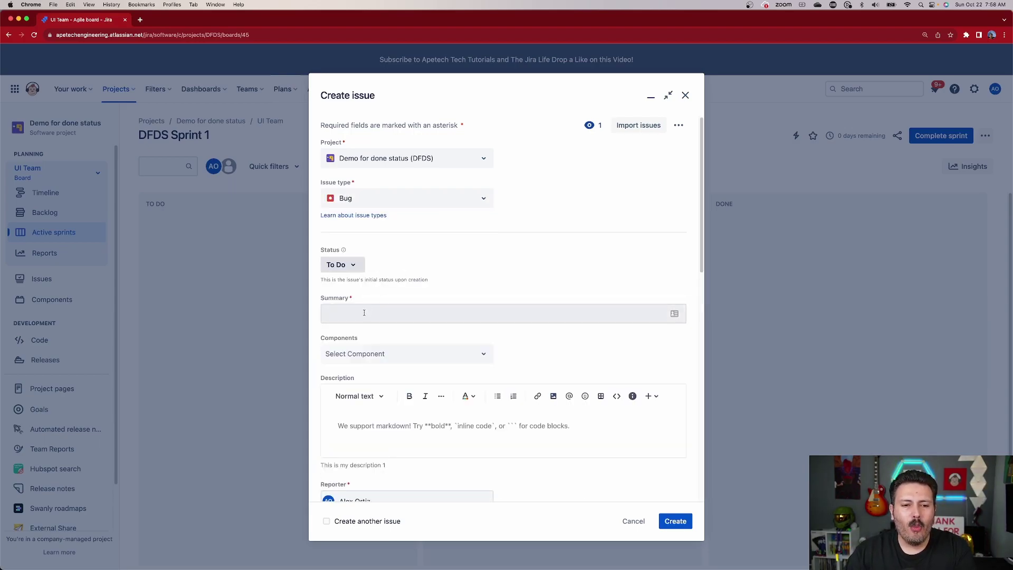
click(364, 313)
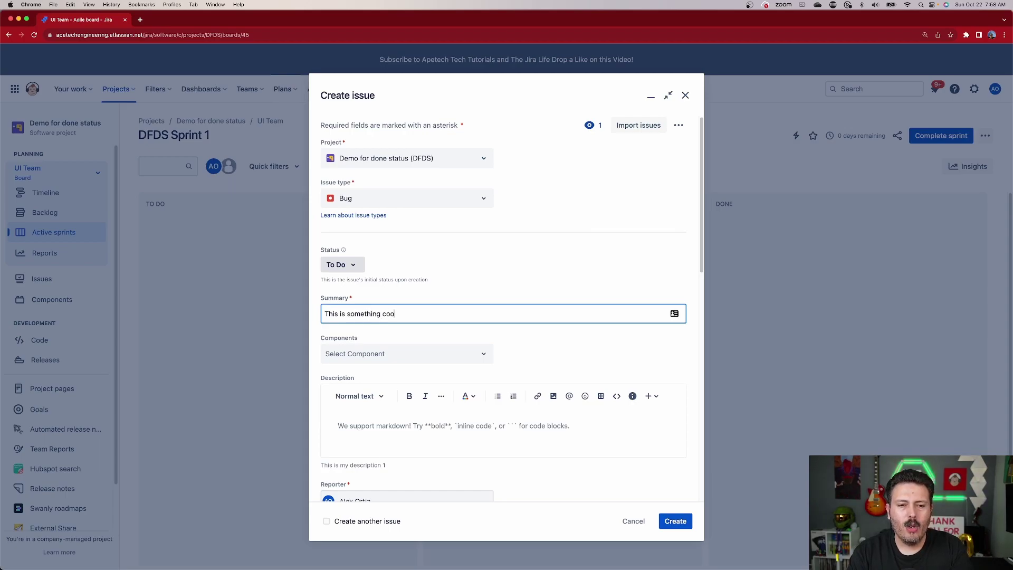
scroll(482, 457, down, 10)
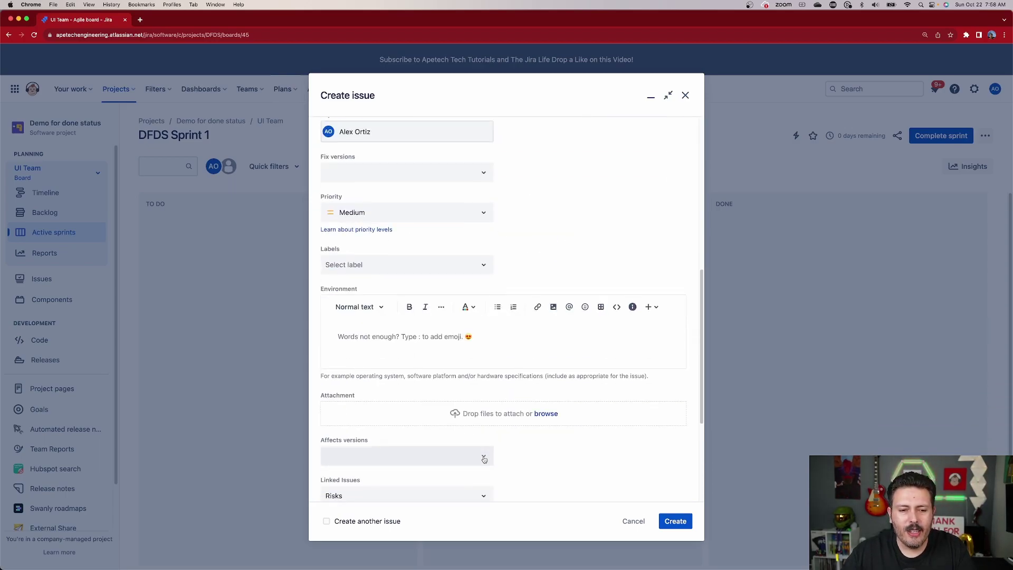
click(667, 524)
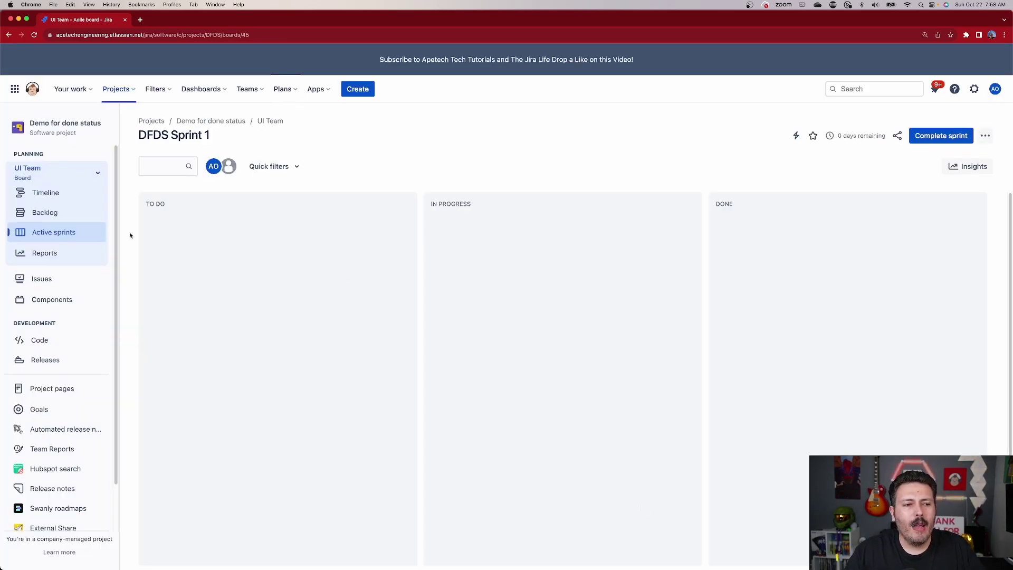
- From the Backlog, open DFDS-12 via its confirmation toast and expand it to the full page
click(57, 214)
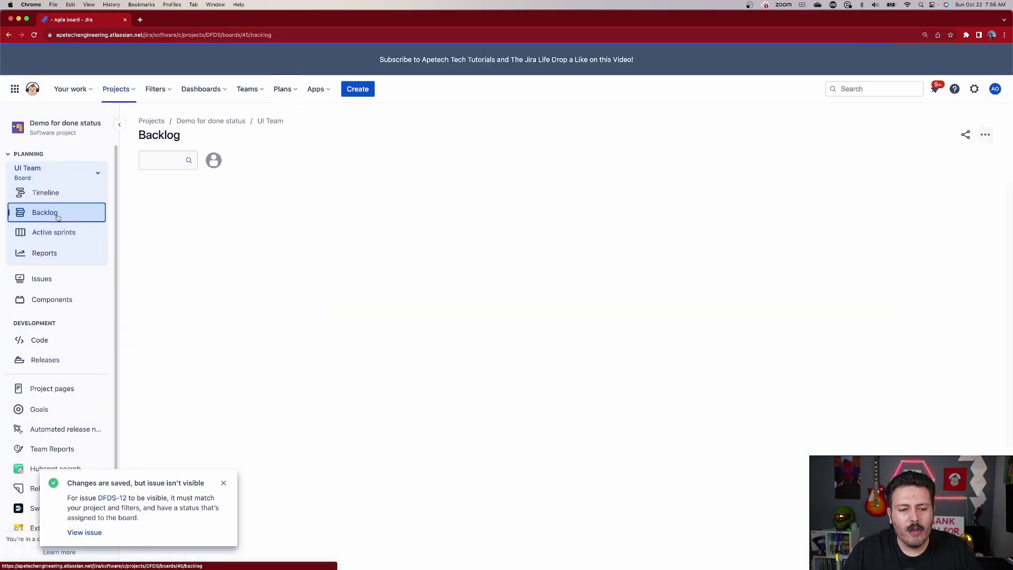
click(118, 499)
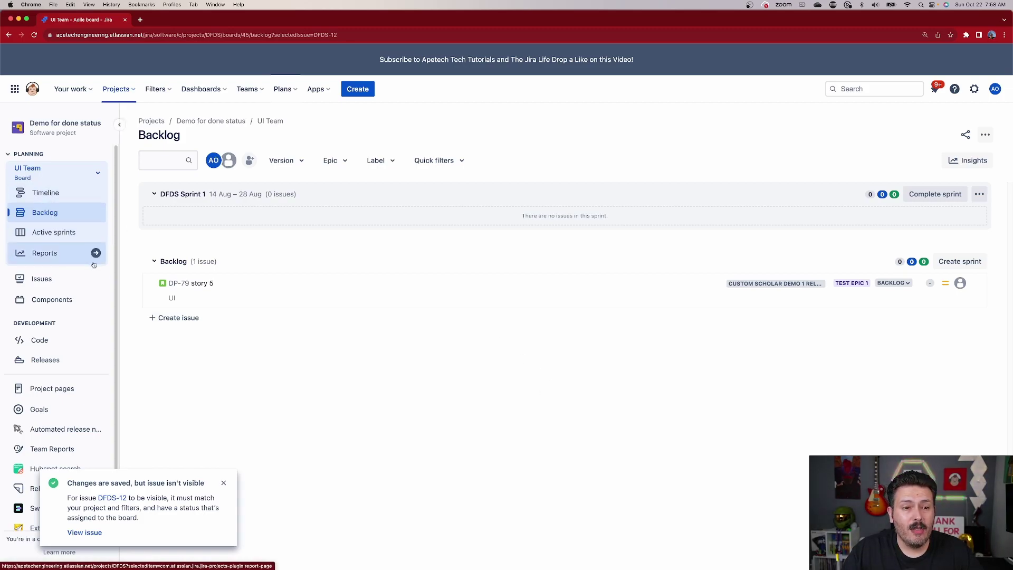
click(34, 35)
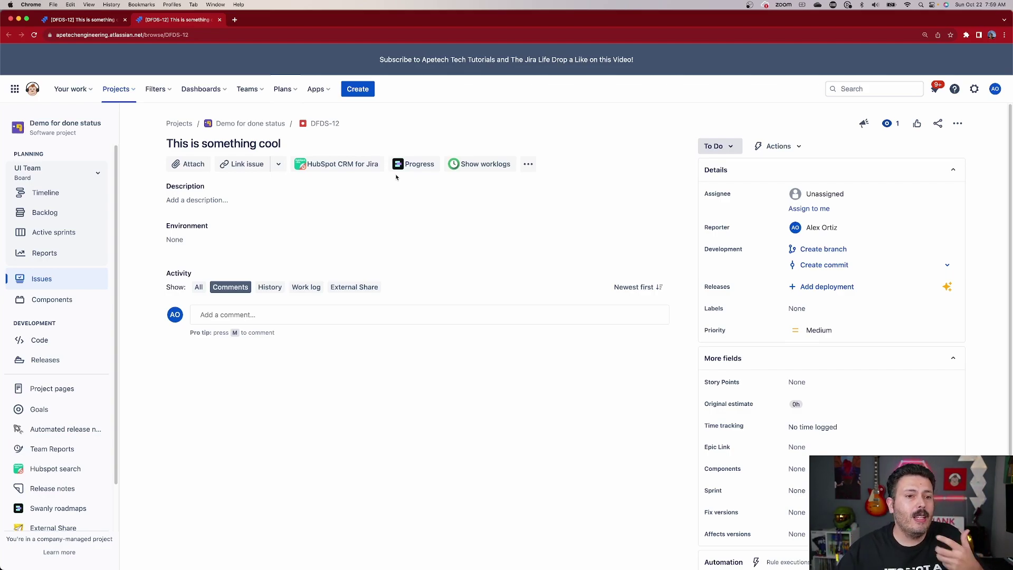
- Switch DFDS-12's issue type from Bug to New Feature using the breadcrumb type icon
click(304, 125)
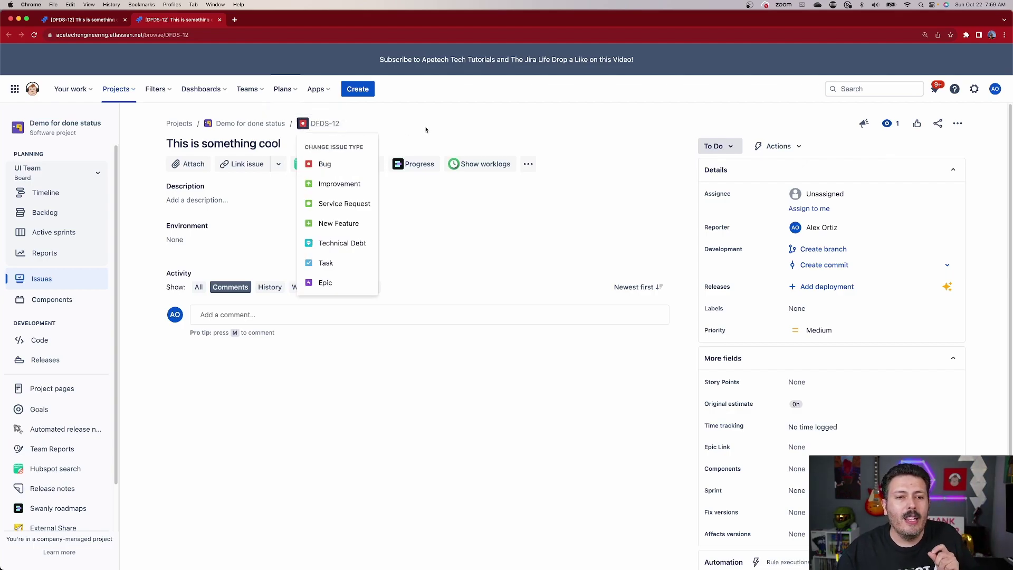
click(304, 124)
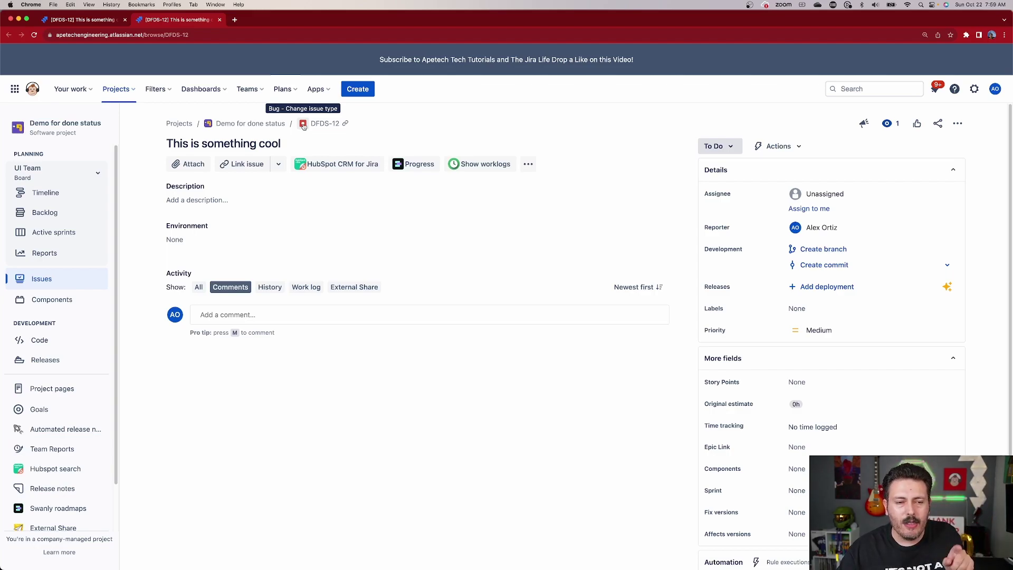
click(304, 125)
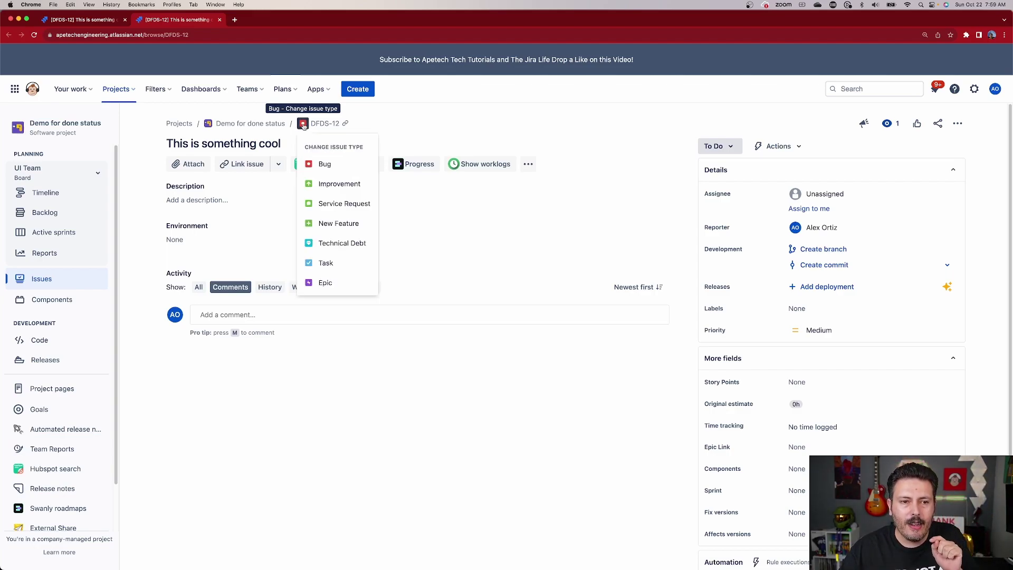
click(327, 227)
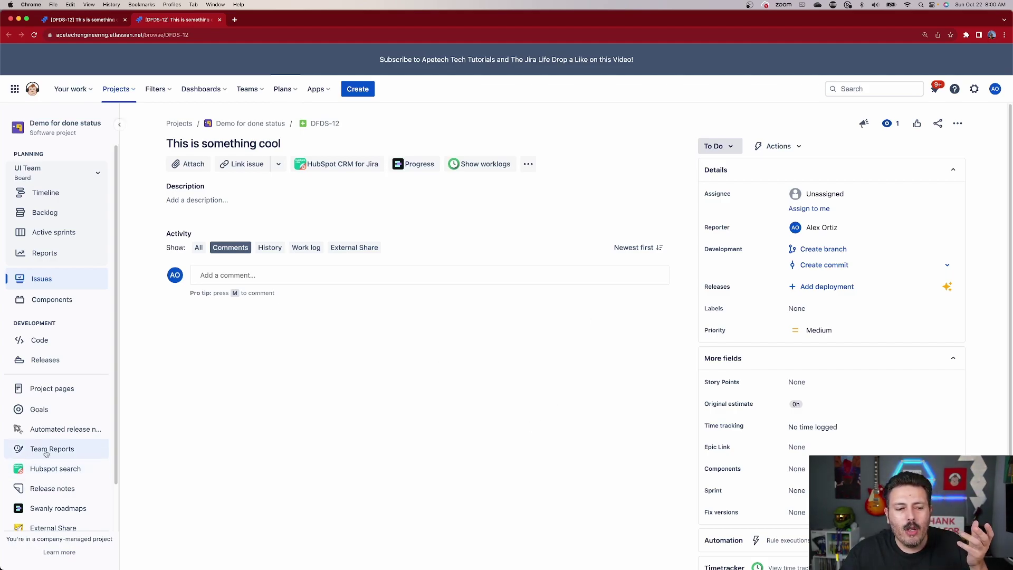
- Open the Demo for done status project settings and scroll down through the settings page
scroll(66, 495, down, 2)
click(62, 518)
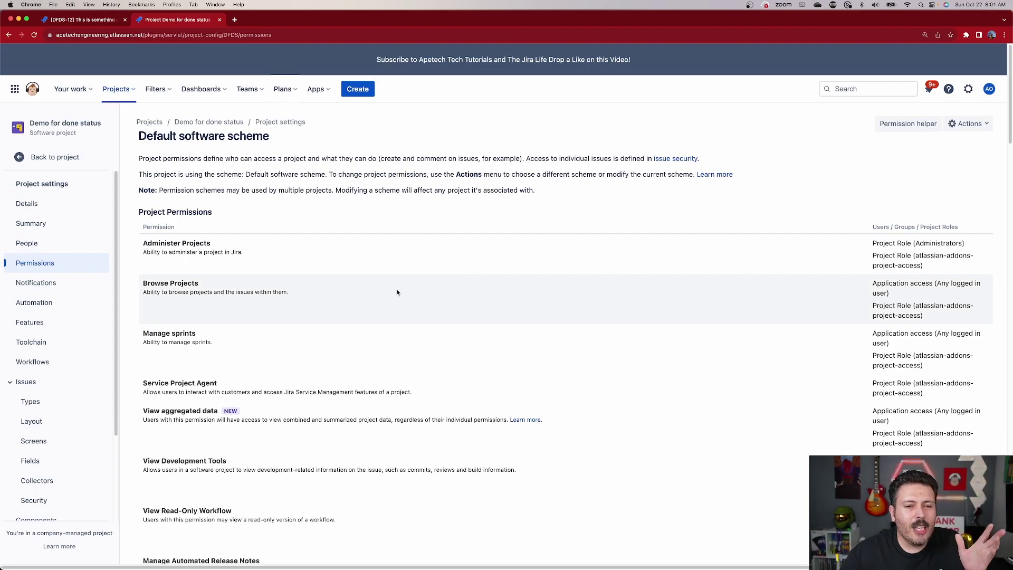
scroll(398, 292, down, 3)
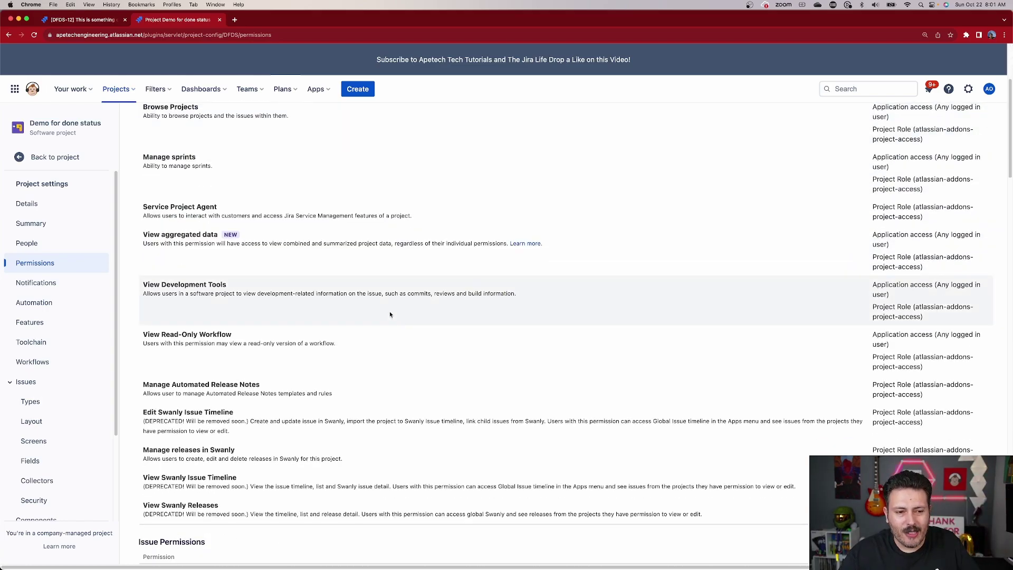
scroll(390, 315, down, 5)
scroll(390, 314, down, 4)
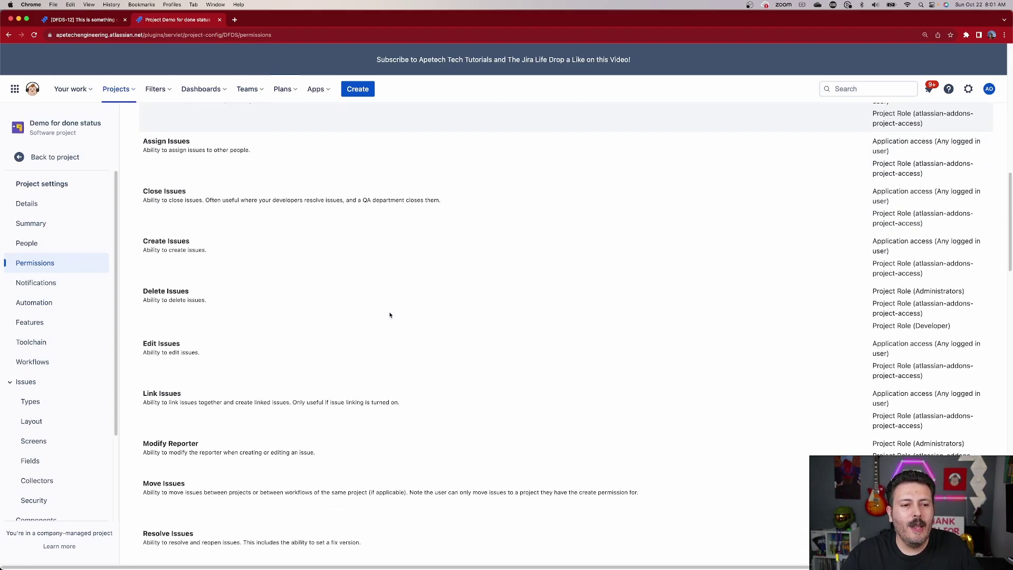
scroll(390, 315, down, 5)
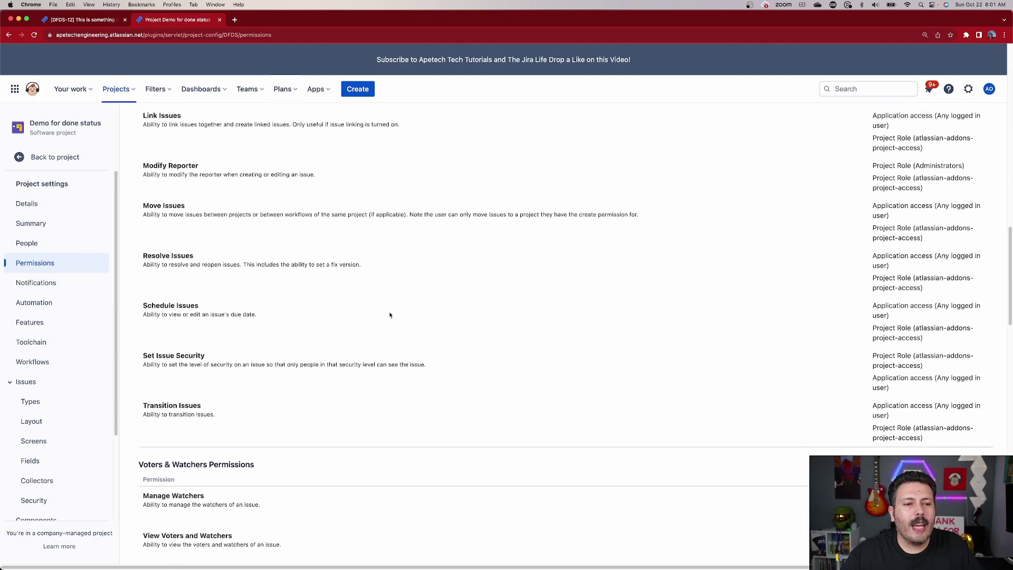
scroll(316, 294, down, 1)
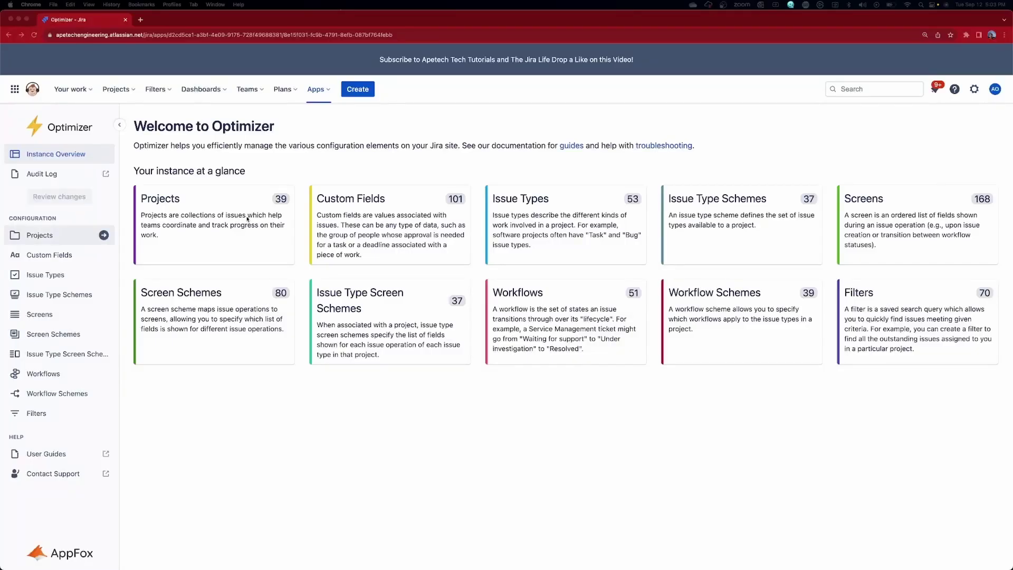
- In Optimizer, browse the Projects list and select the Bug Tracking Demo project
click(247, 219)
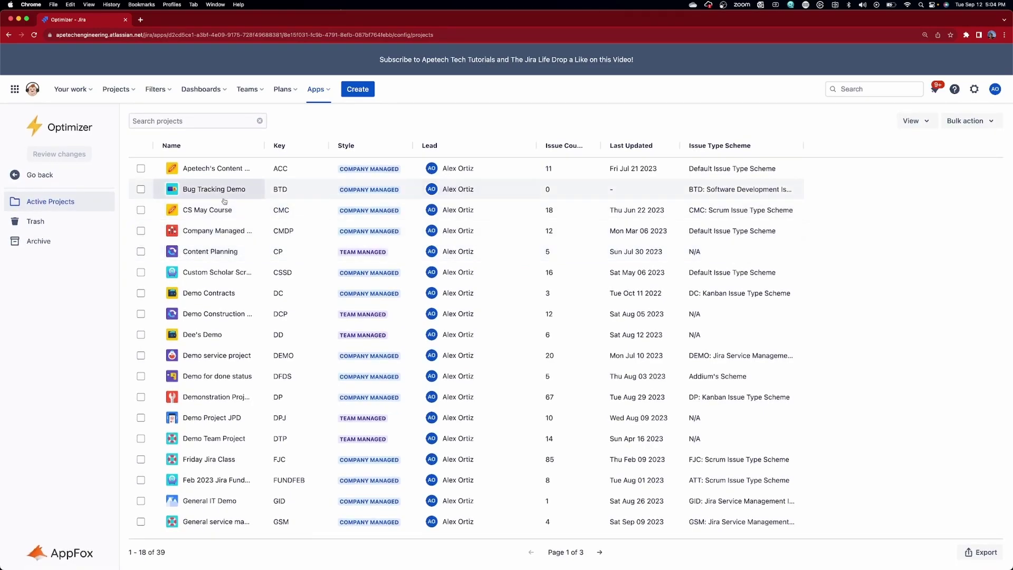
click(141, 190)
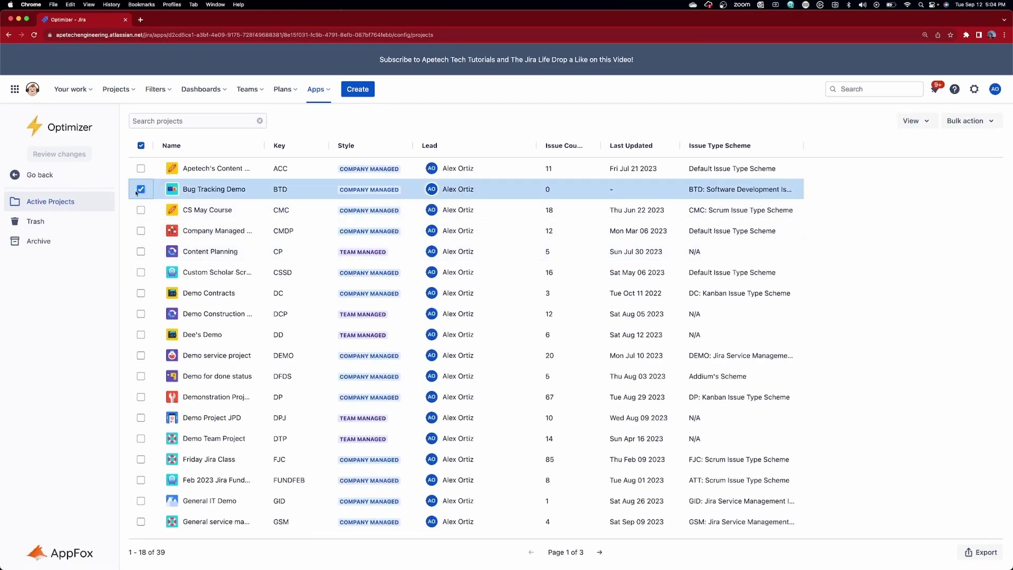
click(56, 180)
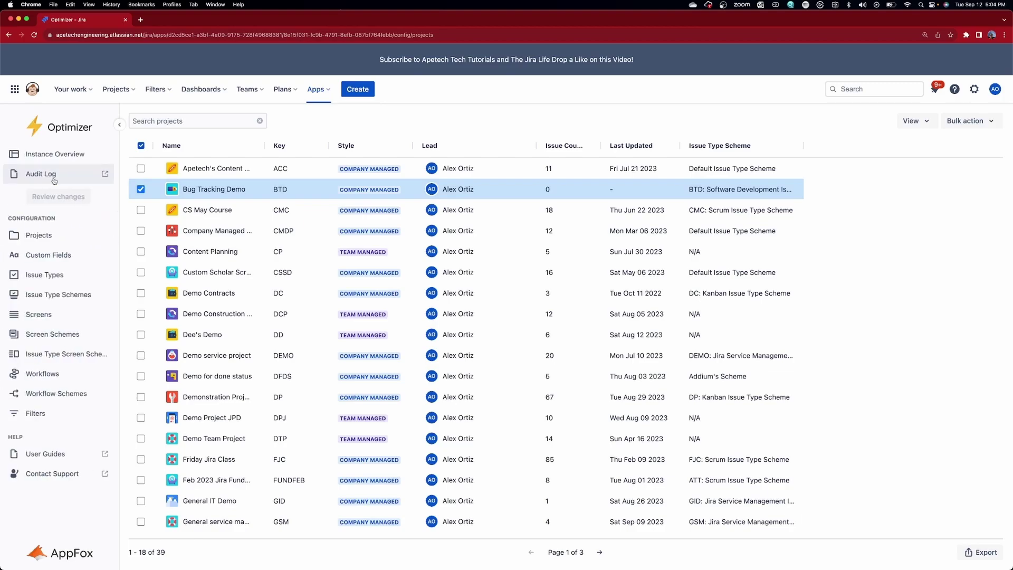
- Review the Custom Fields table and the Issue Types list, then request the Optimizer user guides
click(49, 257)
click(51, 201)
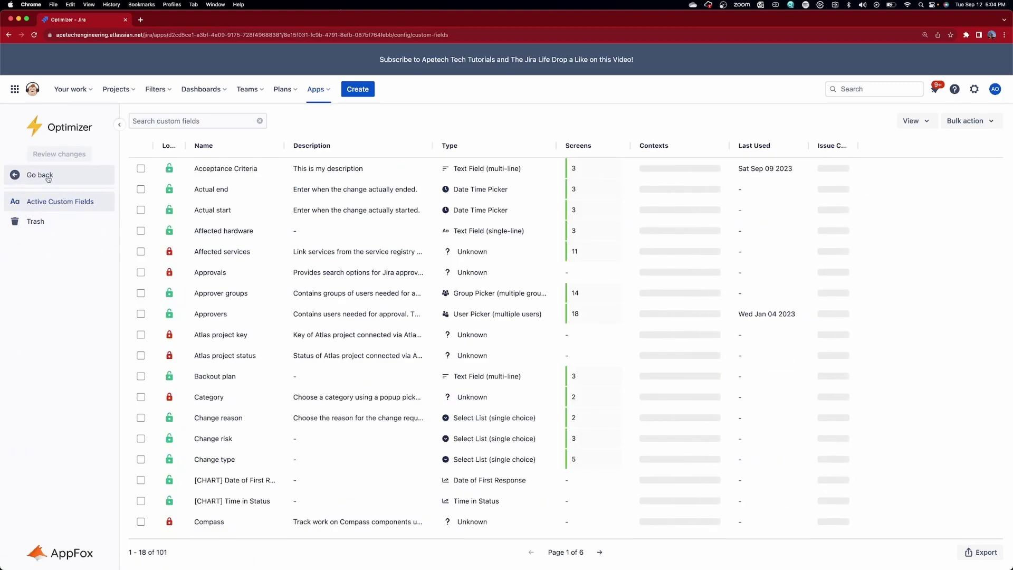
click(48, 176)
click(41, 276)
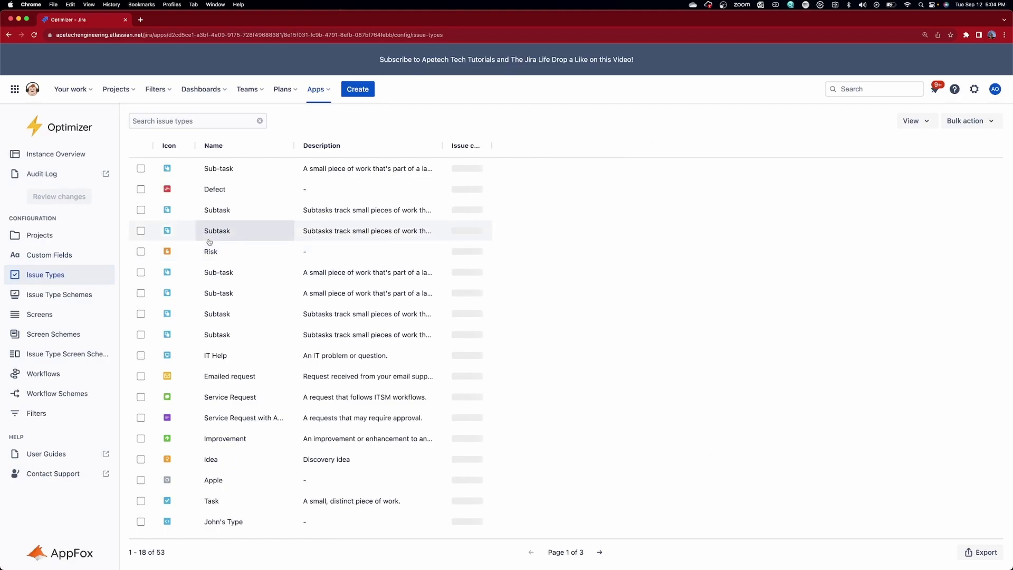
click(44, 453)
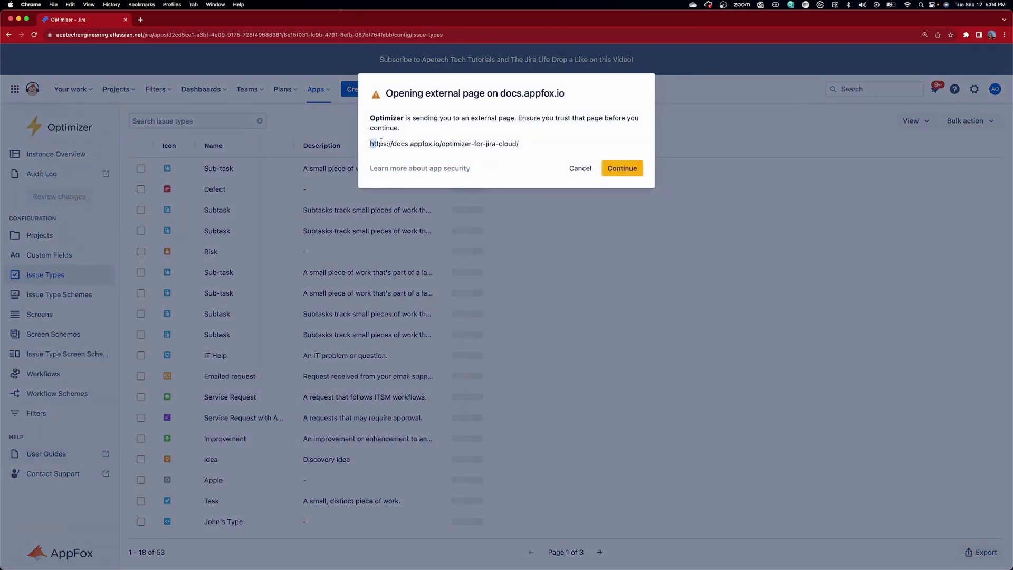
- Confirm opening the external AppFox documentation and scroll down the Optimizer for Jira Cloud page
click(622, 168)
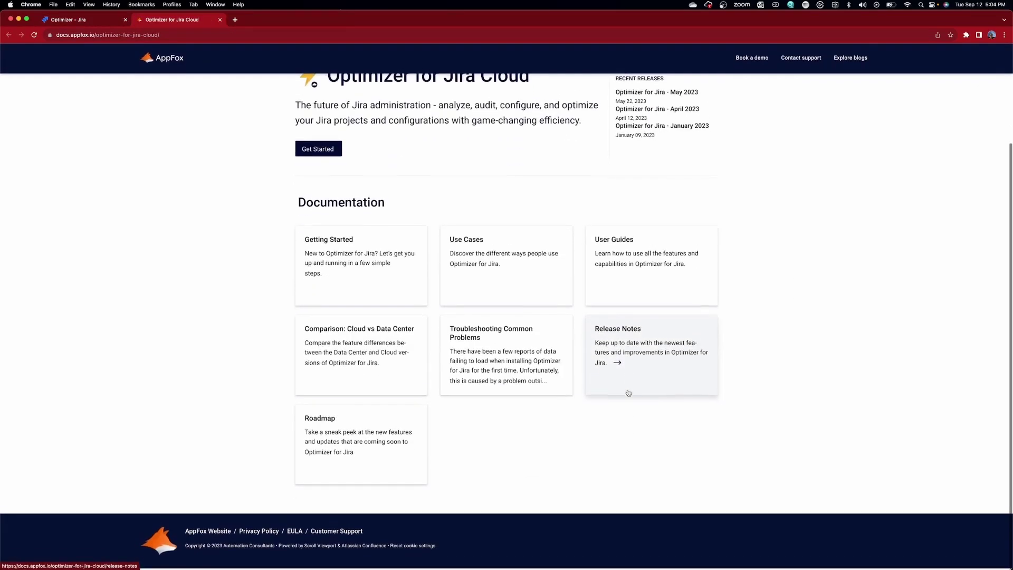
scroll(628, 391, down, 3)
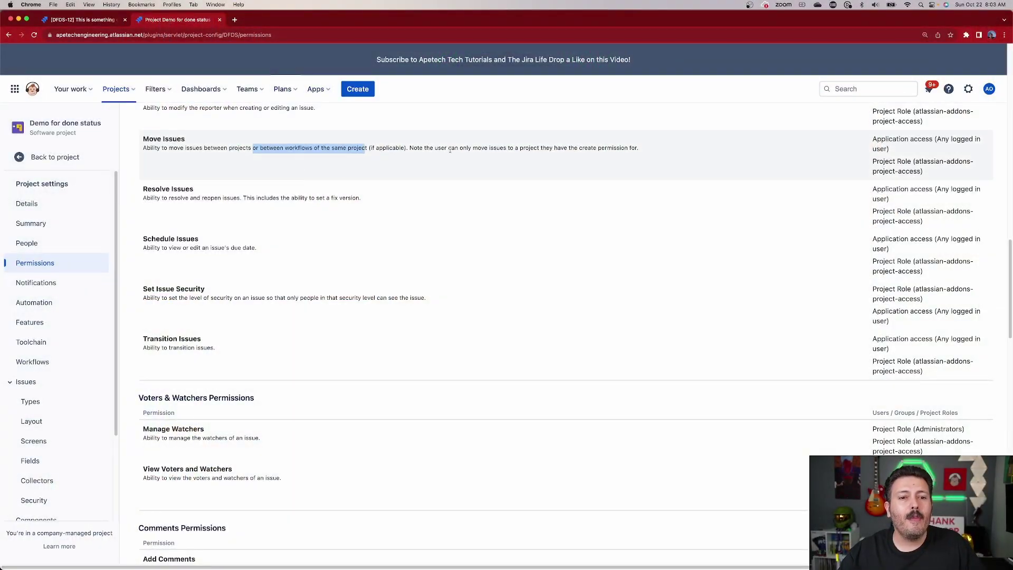
- Highlight the Move Issues roles: any logged-in user and atlassian-addons-project-access
triple_click(660, 174)
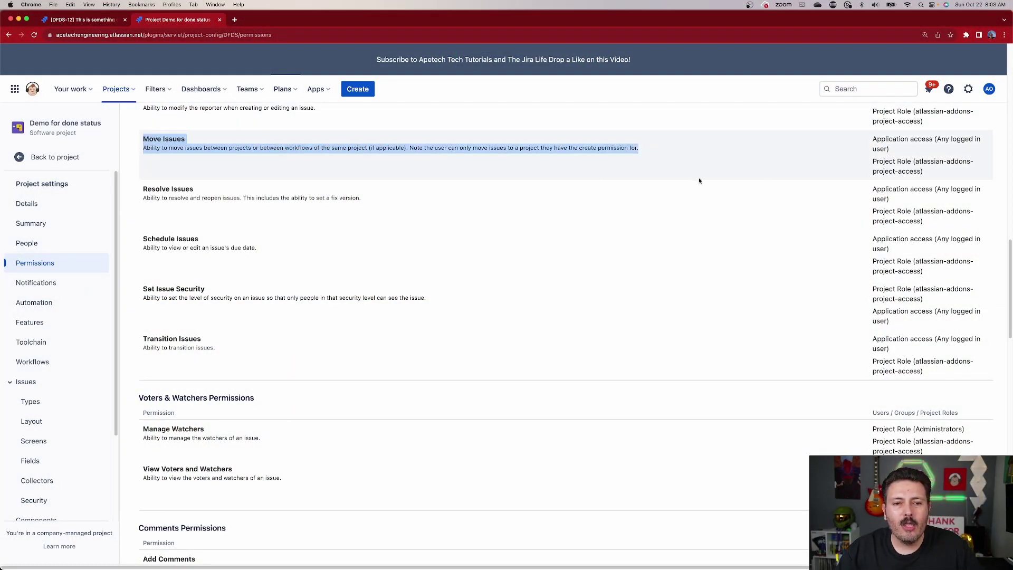
drag(700, 181, 965, 170)
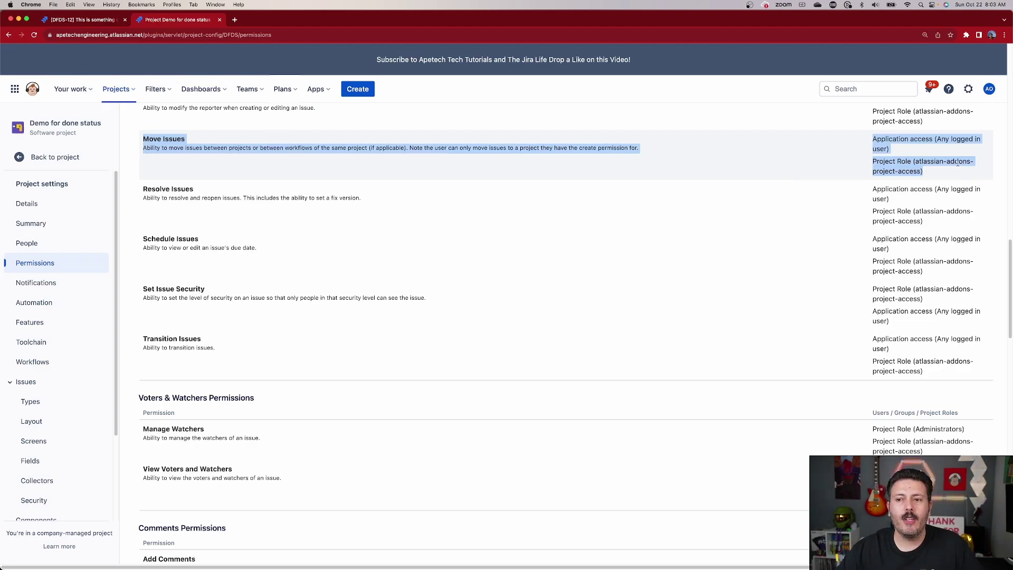
drag(950, 173, 878, 137)
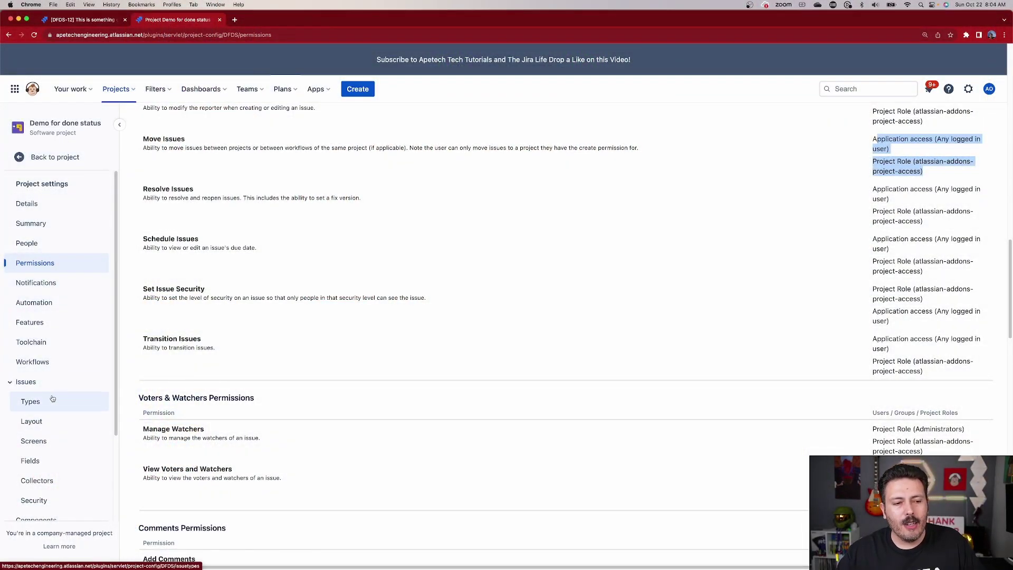
- Look through the project's Screens and Workflows settings, then return to the project
click(34, 441)
click(56, 272)
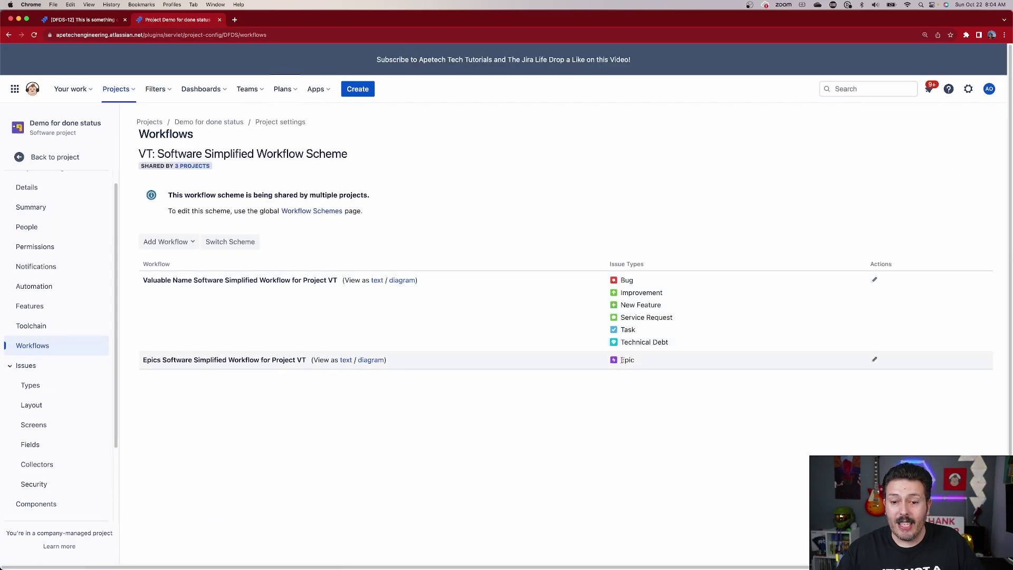
click(57, 157)
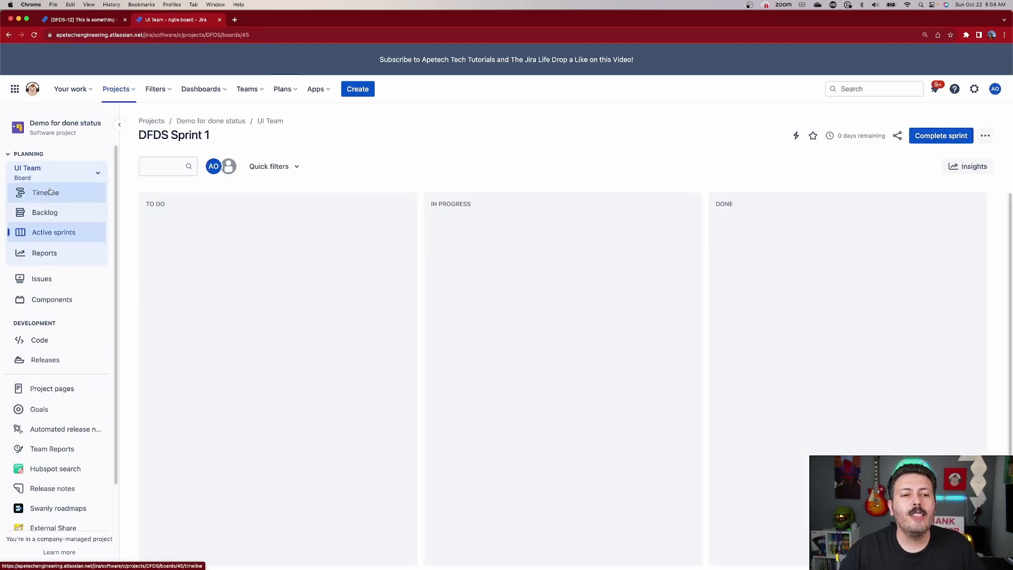
- Open DFDS-12 from the project's Issues list and reload the page
click(57, 279)
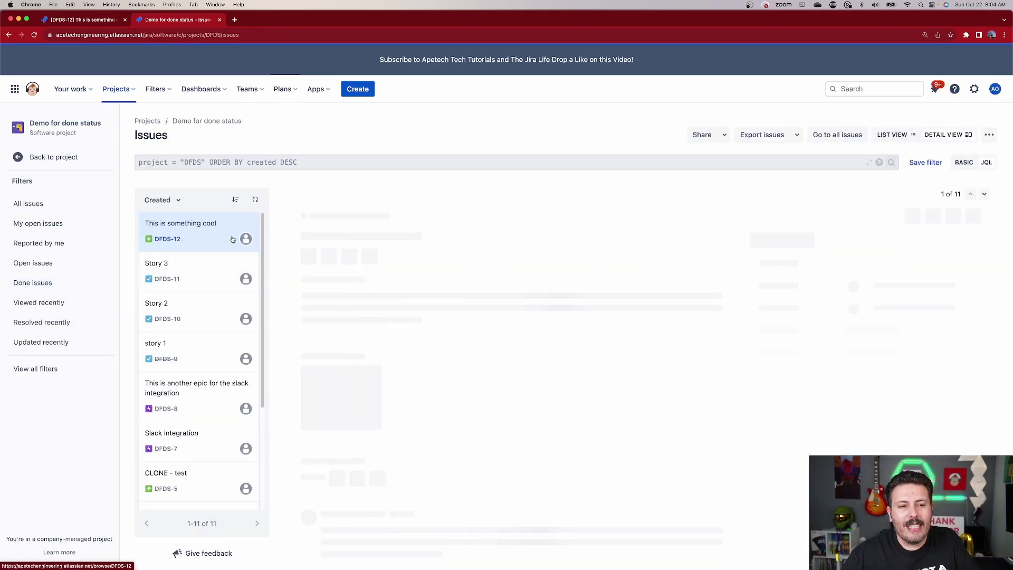
click(187, 232)
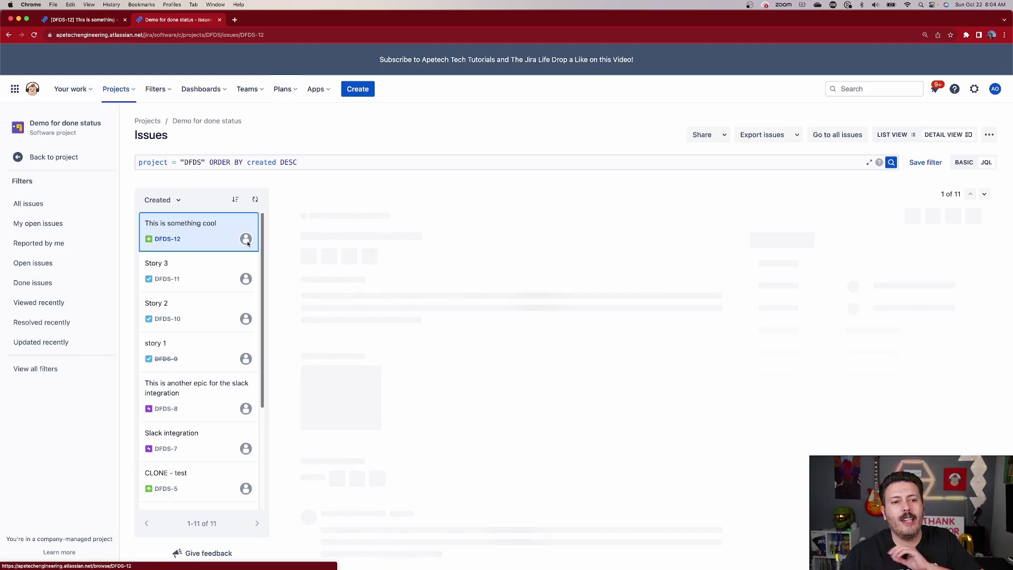
key(super+r)
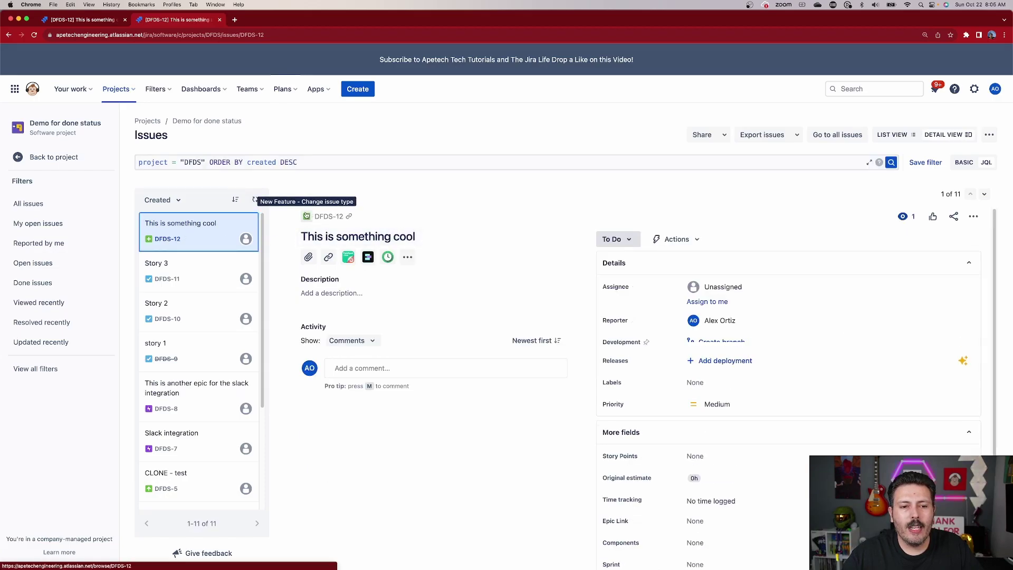
- Choose Epic from DFDS-12's Change issue type menu to launch the Move Issue wizard
click(306, 217)
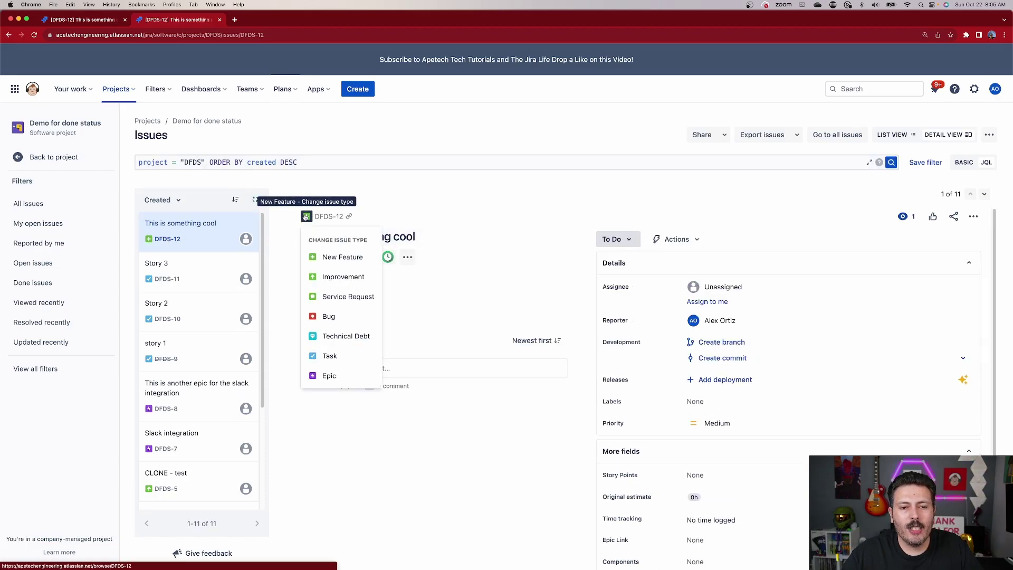
click(333, 376)
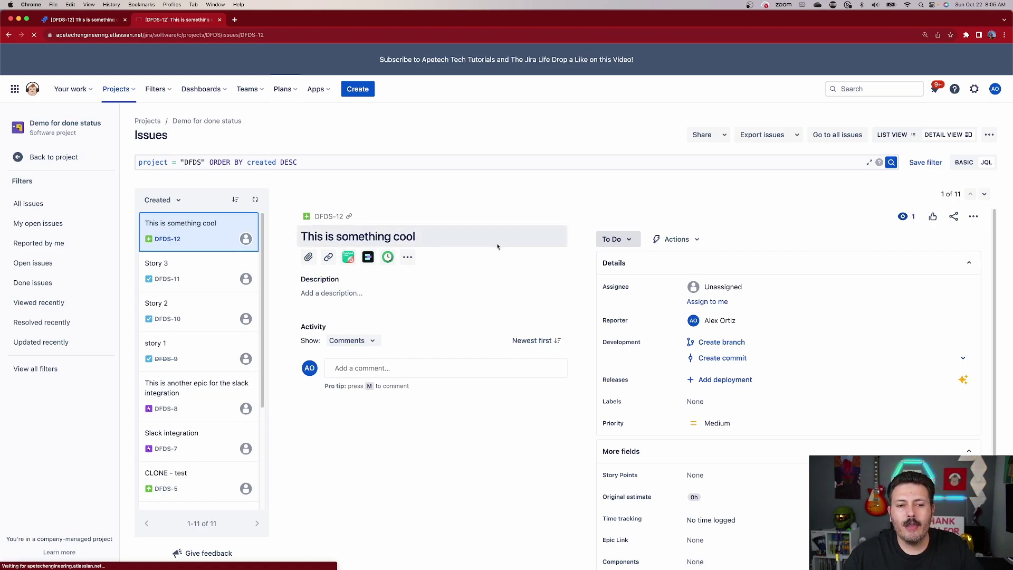
click(307, 217)
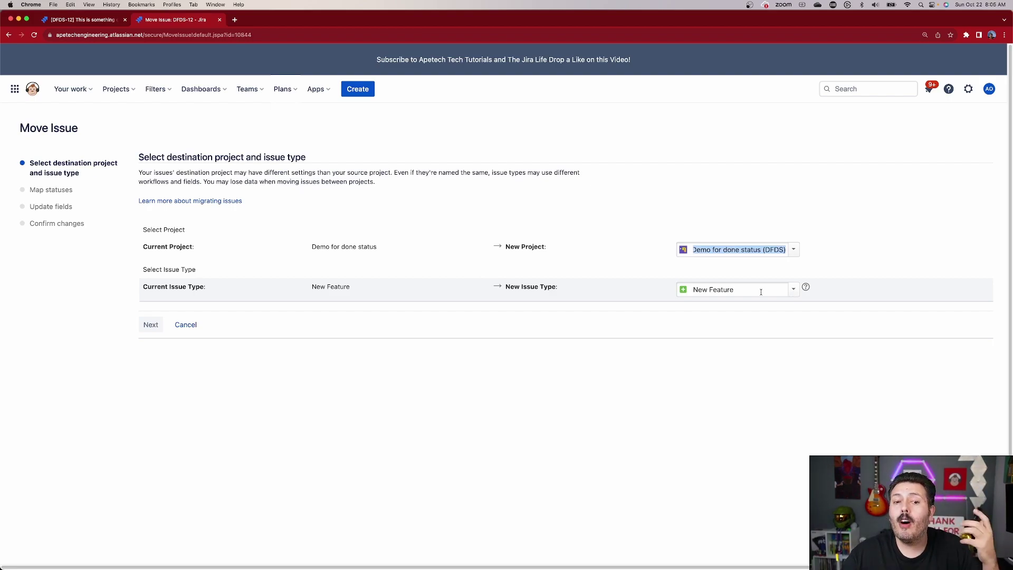
- Select Epic as the new issue type in the Move Issue wizard and continue
click(794, 289)
click(710, 399)
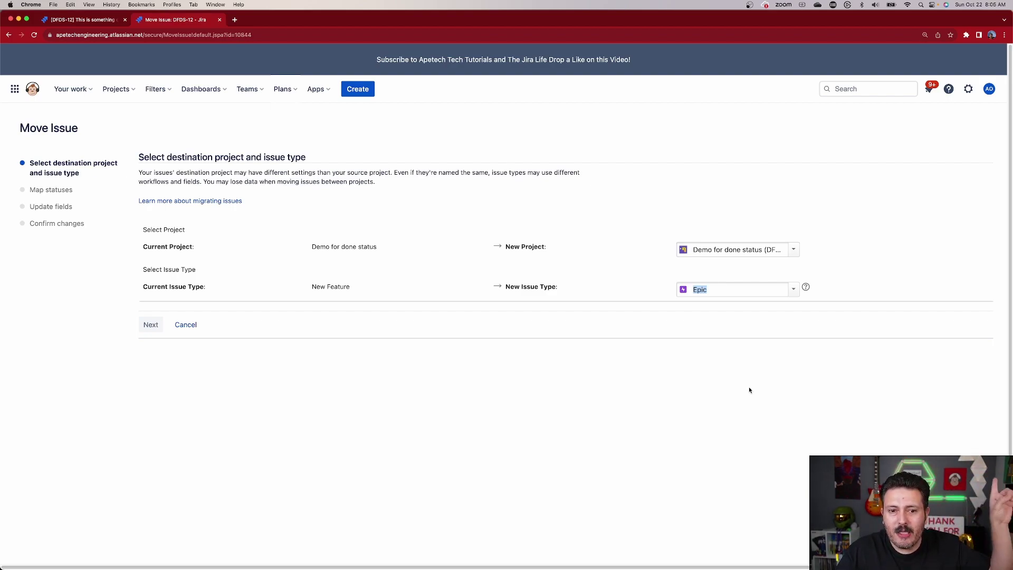
click(151, 326)
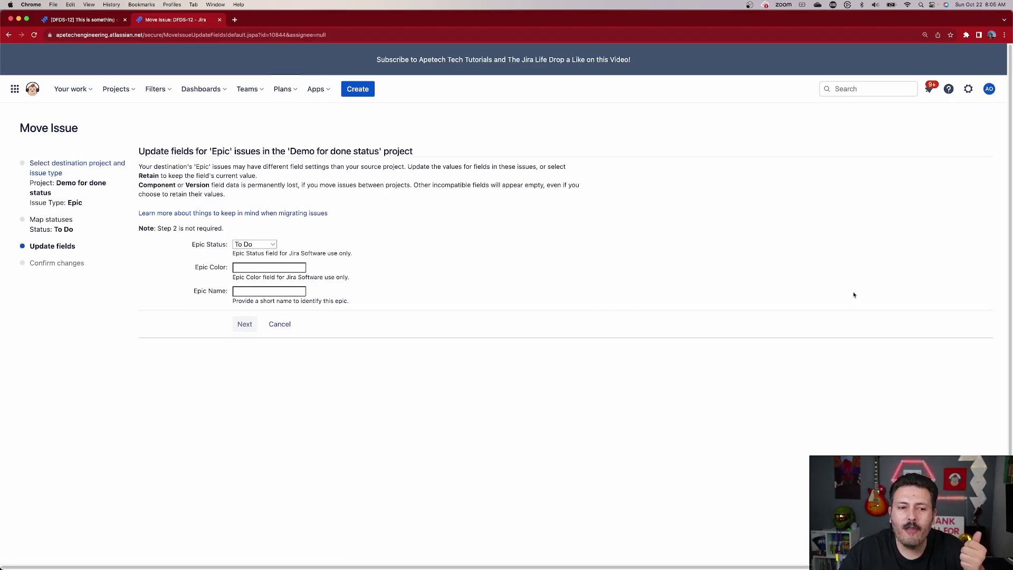
- Enter Epic Name 'change me', keep Epic Status To Do, and proceed to confirmation
click(256, 291)
text(cha)
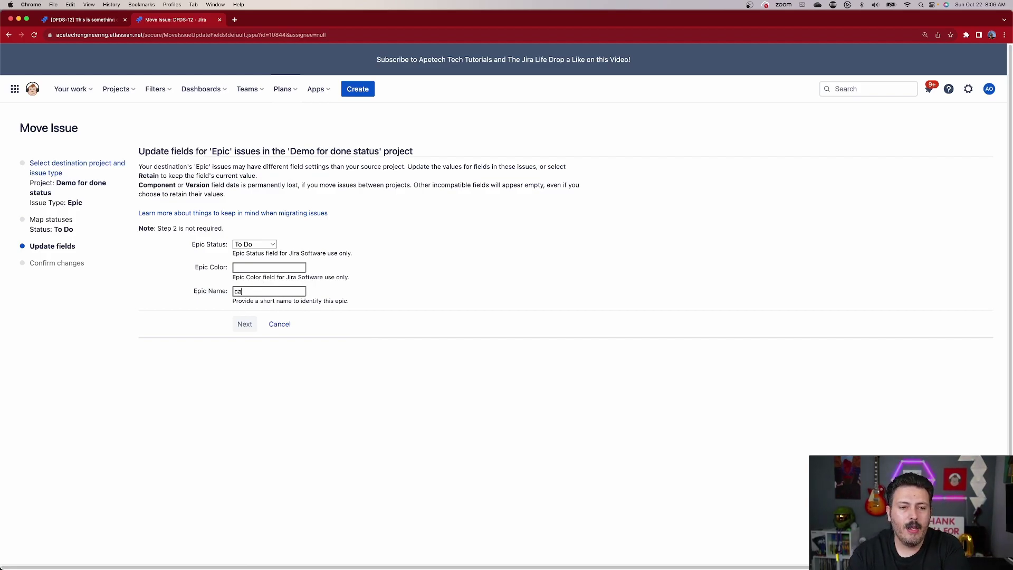
text(nge me)
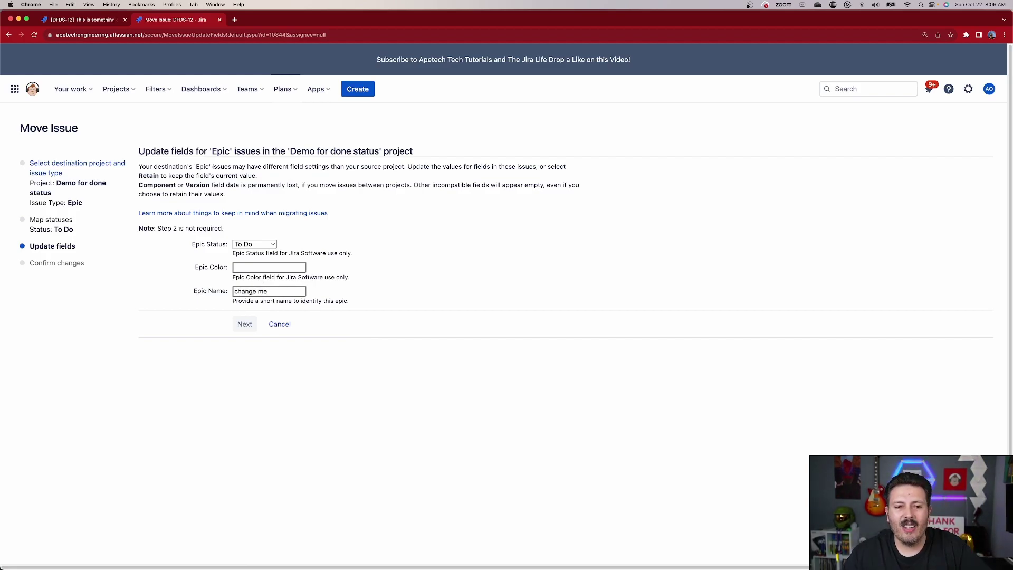
click(265, 246)
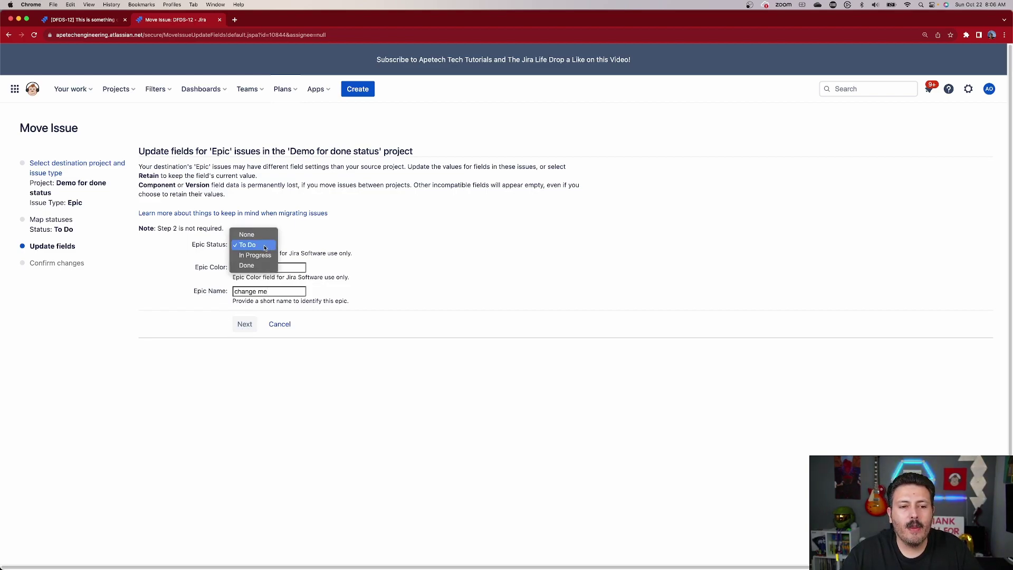
click(255, 244)
click(245, 324)
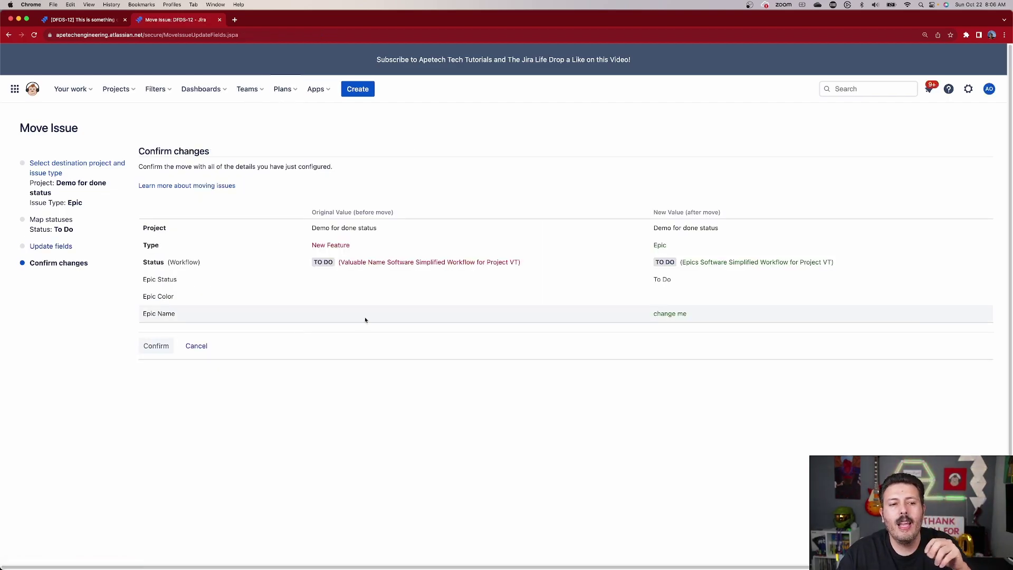
- Confirm the changes so DFDS-12 becomes an Epic named 'change me'
click(155, 346)
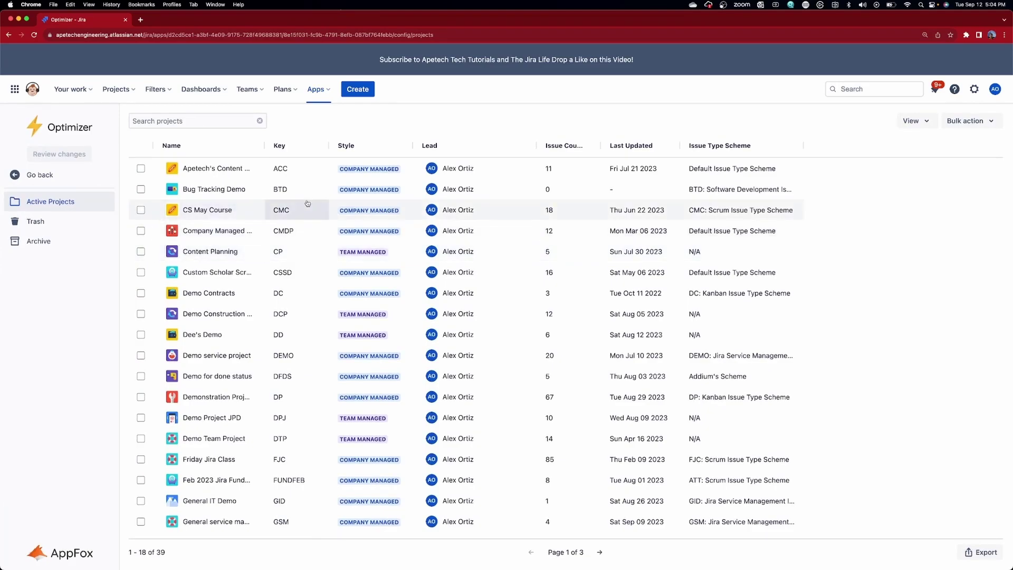
- Select the Bug Tracking Demo project in Optimizer, then view the Custom Fields list
click(141, 189)
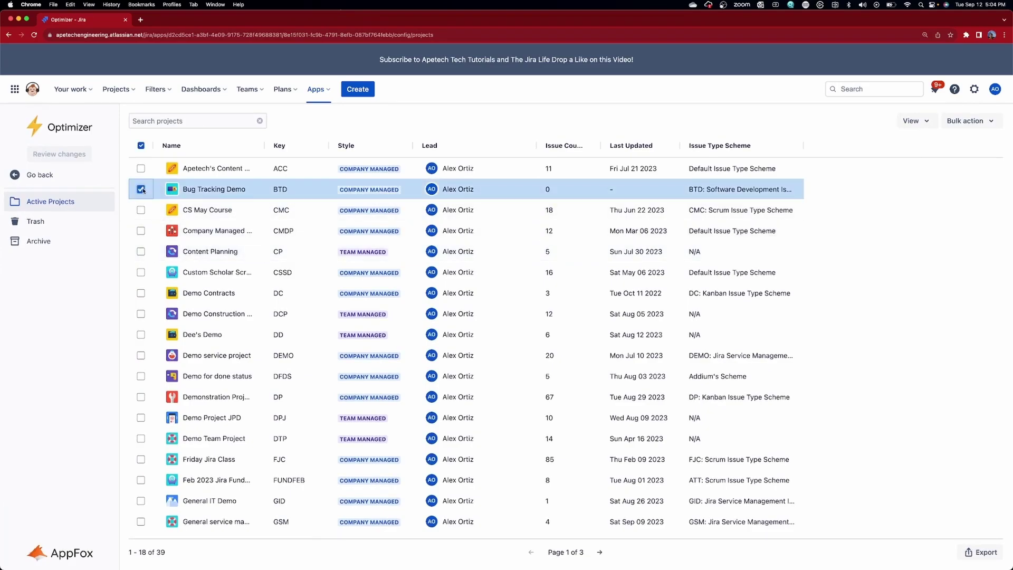
click(53, 180)
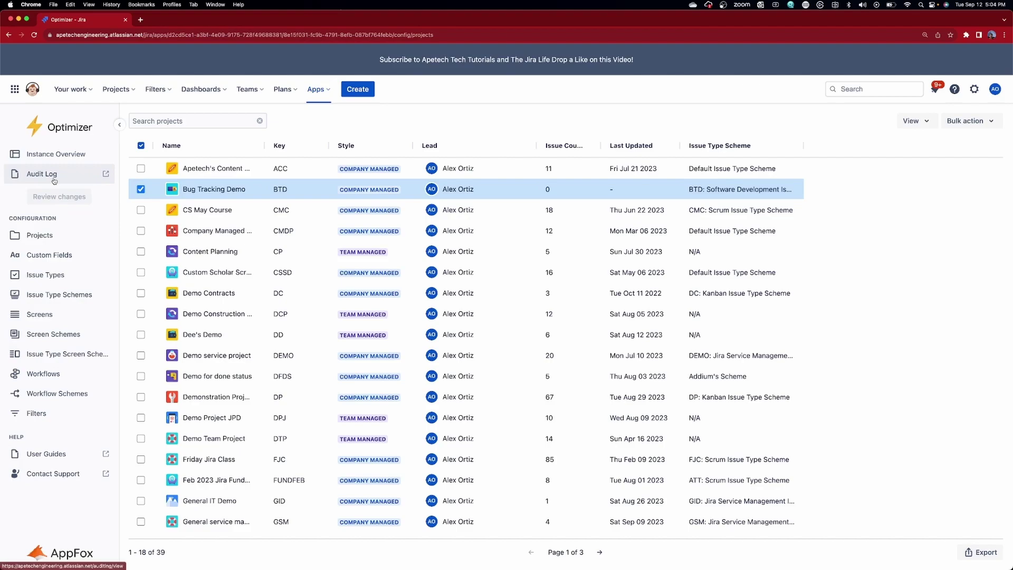
click(49, 255)
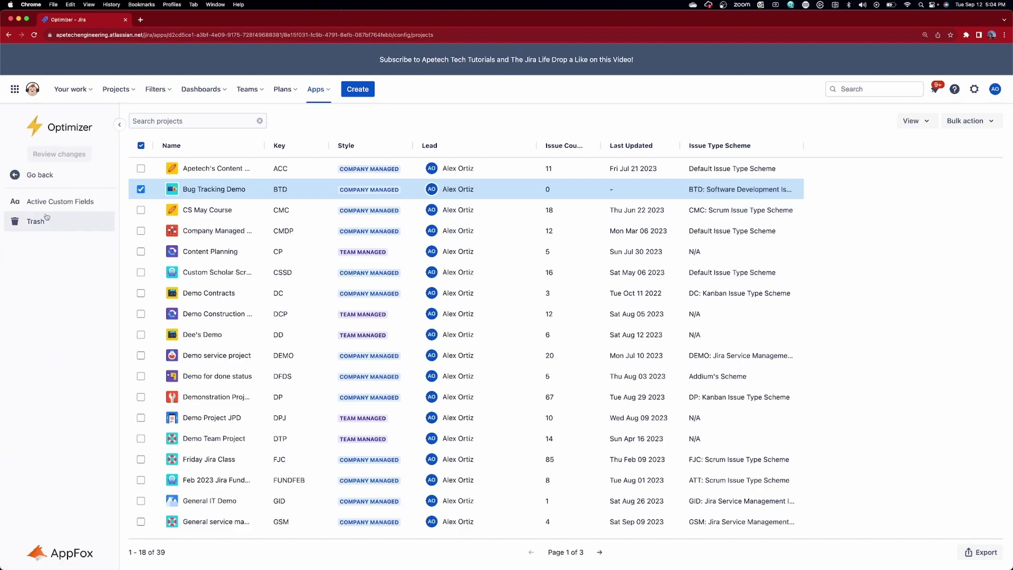
- View the Issue Types list, then bring up the AppFox user guides
click(47, 176)
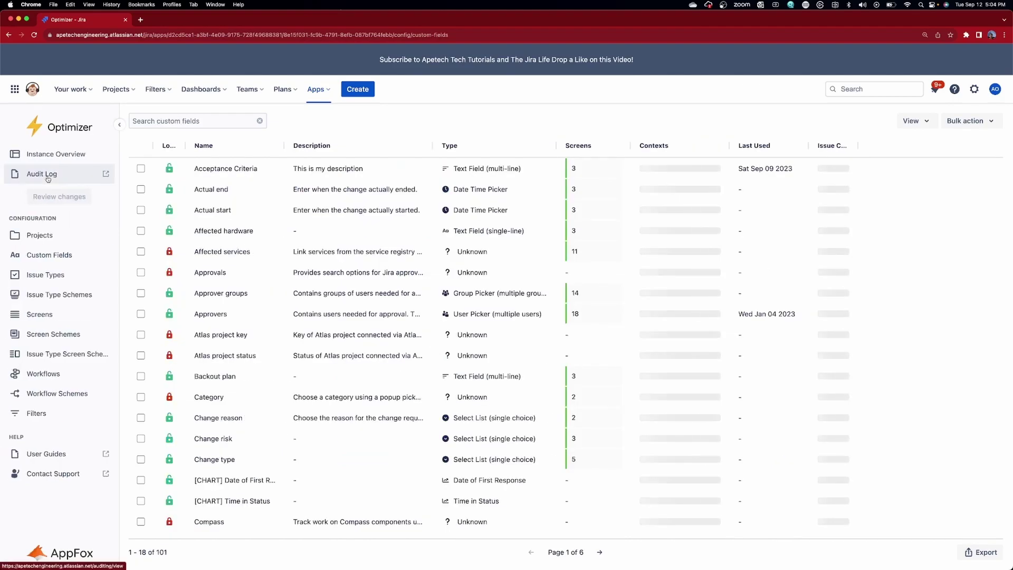
click(42, 275)
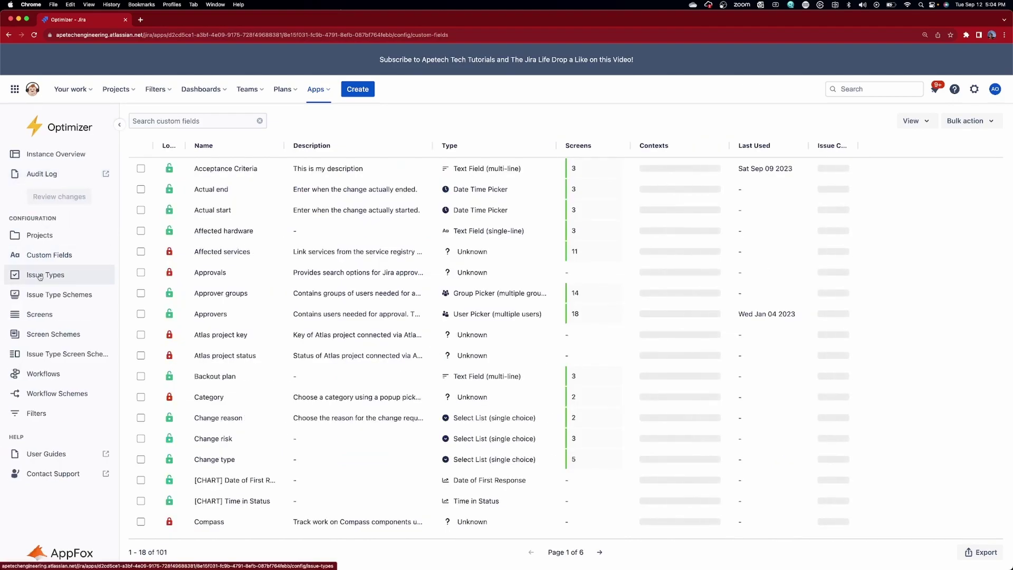
click(41, 454)
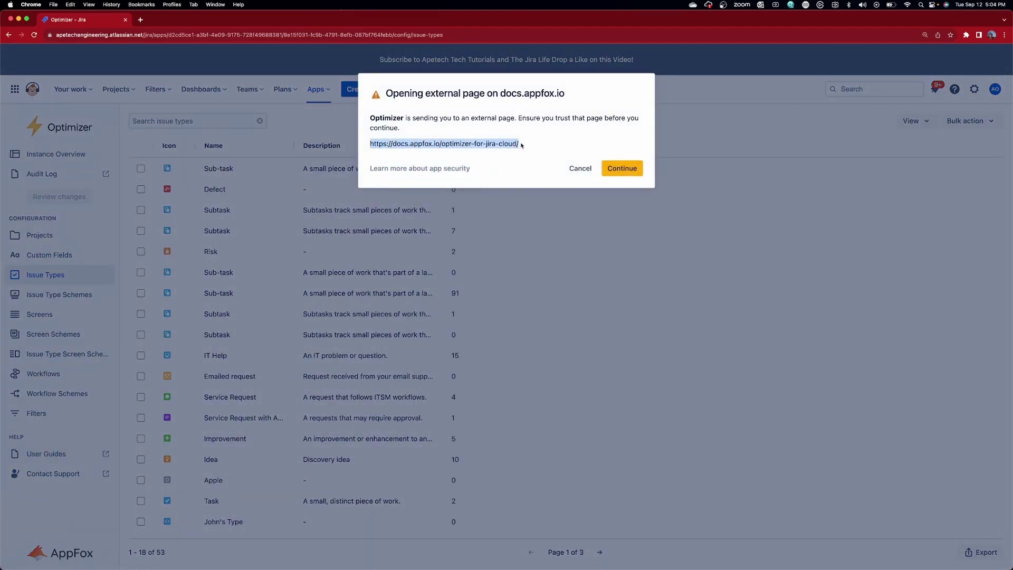
click(615, 169)
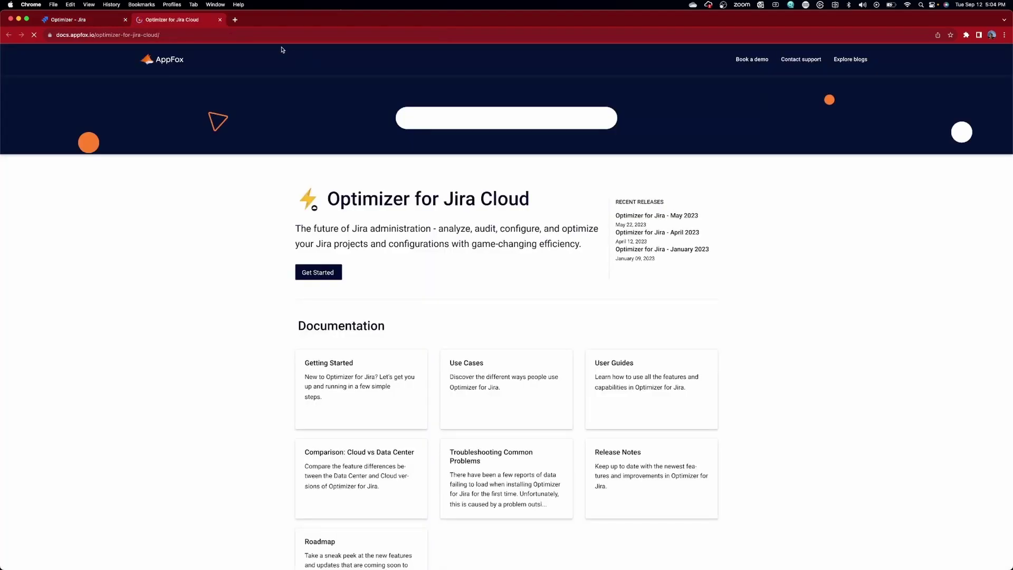
scroll(622, 396, down, 3)
scroll(628, 392, up, 3)
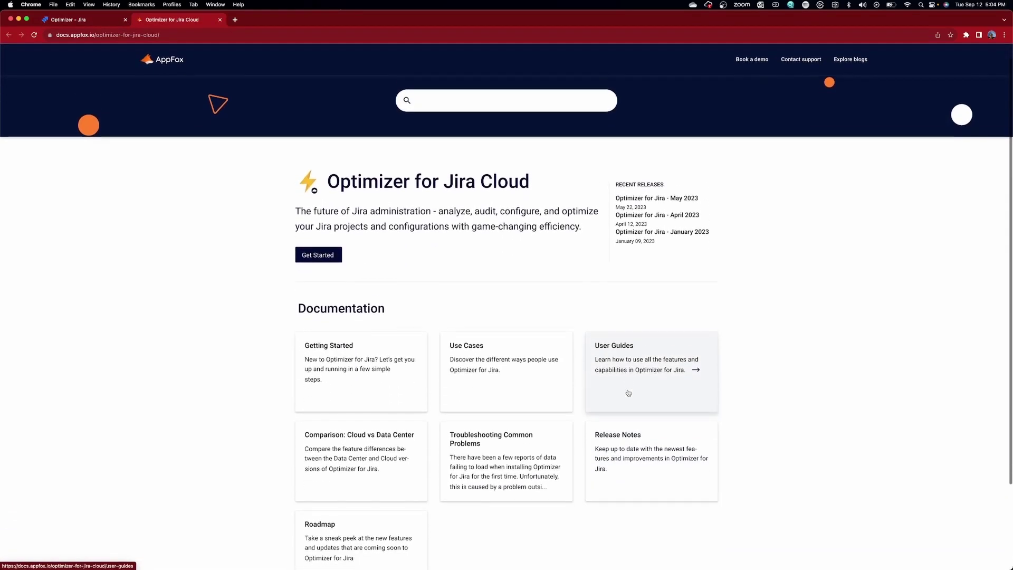
scroll(628, 390, down, 2)
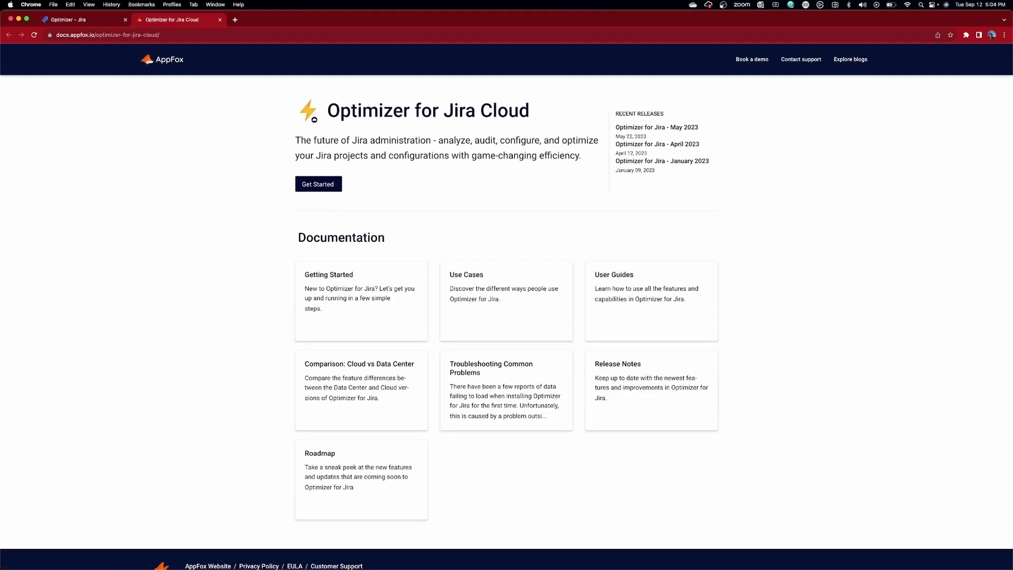